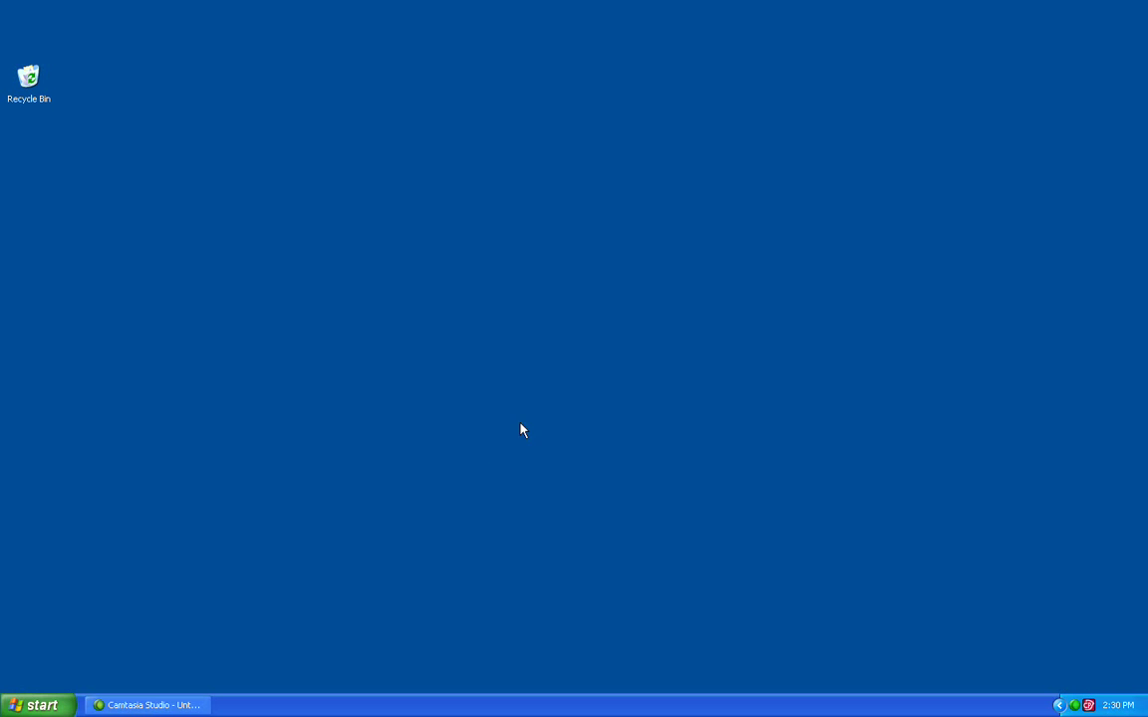
Launch CyberPatrol 7.7 from the Start menu's All Programs list.
{"action": "left_click", "coordinate": [50, 705]}
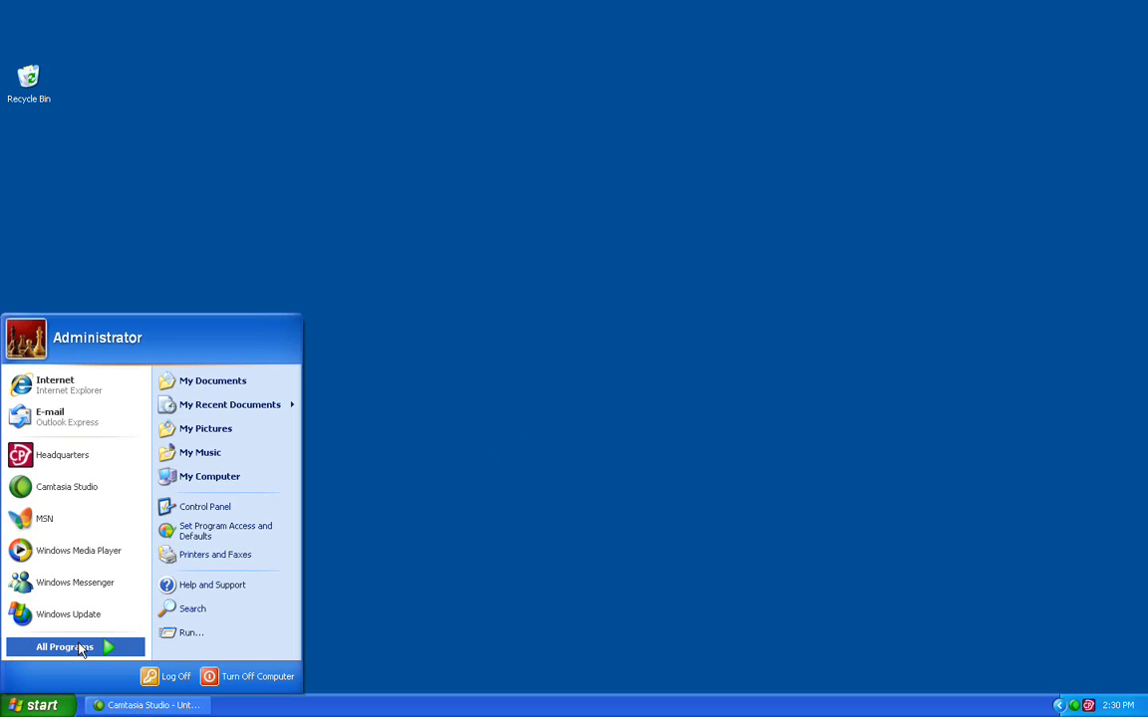
{"action": "left_click", "coordinate": [82, 650]}
{"action": "mouse_move", "coordinate": [167, 612]}
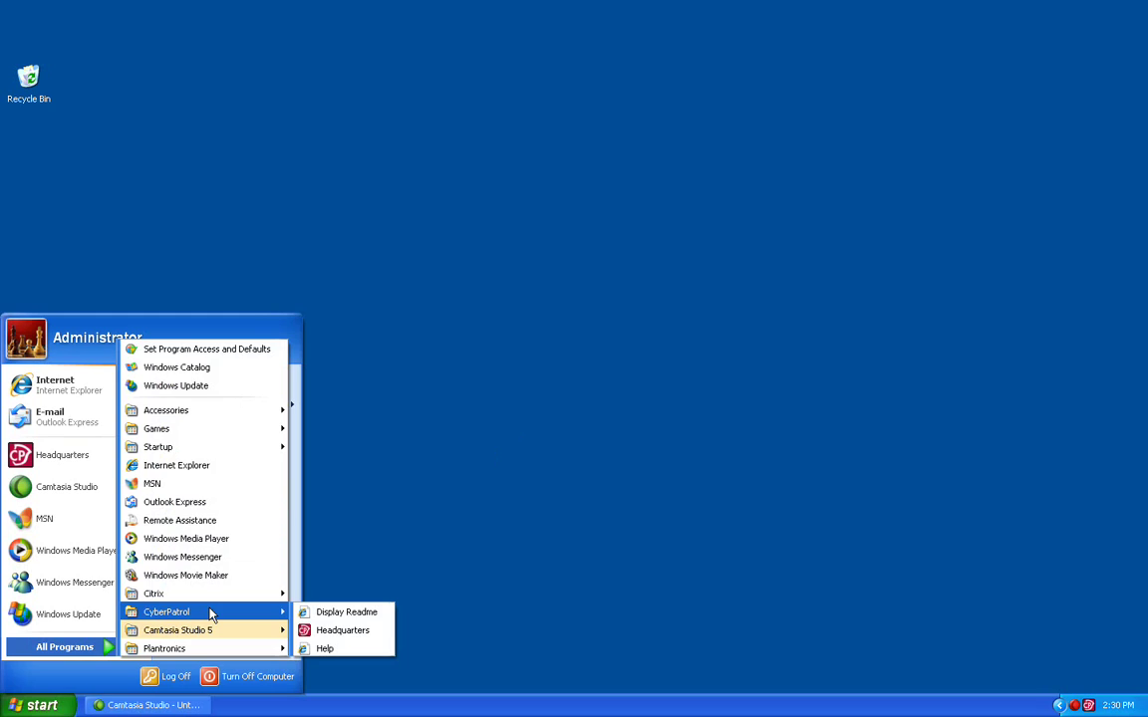
{"action": "left_click", "coordinate": [337, 631]}
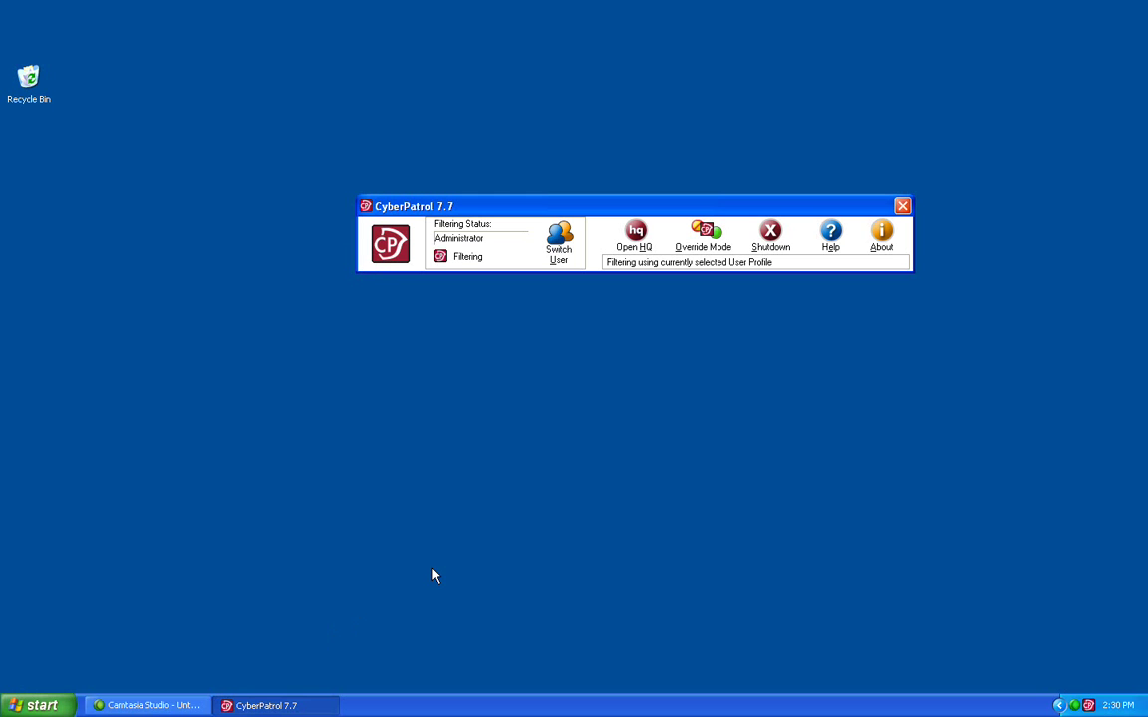
Unlock Headquarters with its password and reach the Instant Override filter options.
{"action": "left_click", "coordinate": [642, 242]}
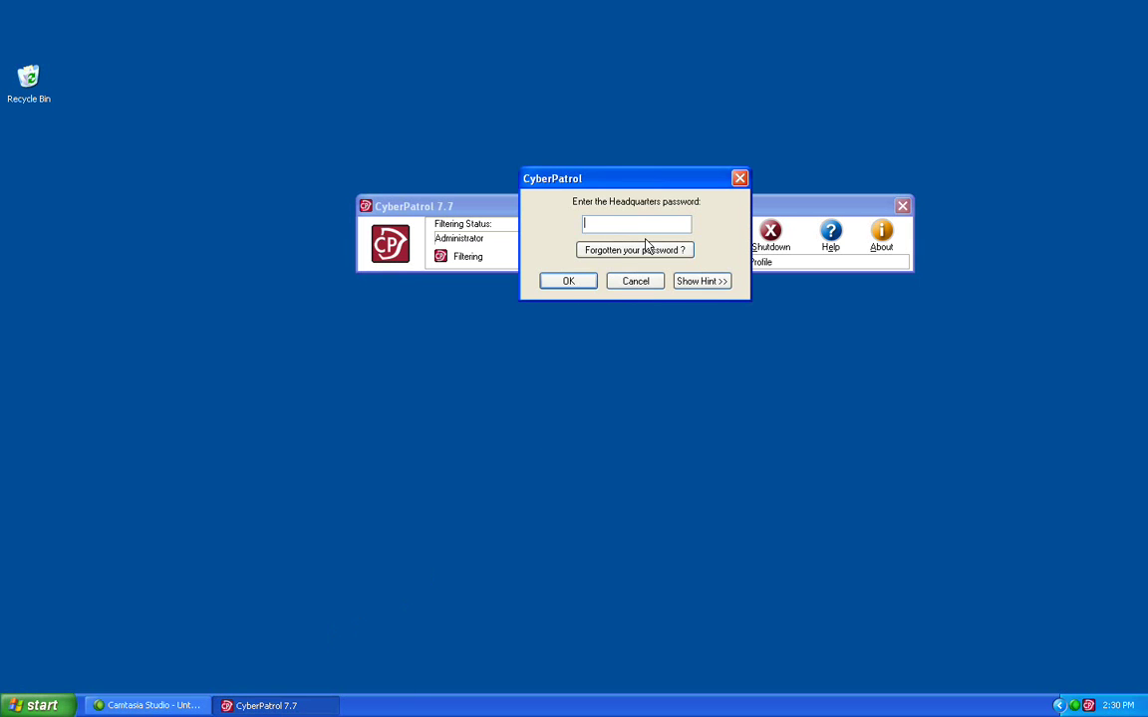
{"action": "key", "text": "Return"}
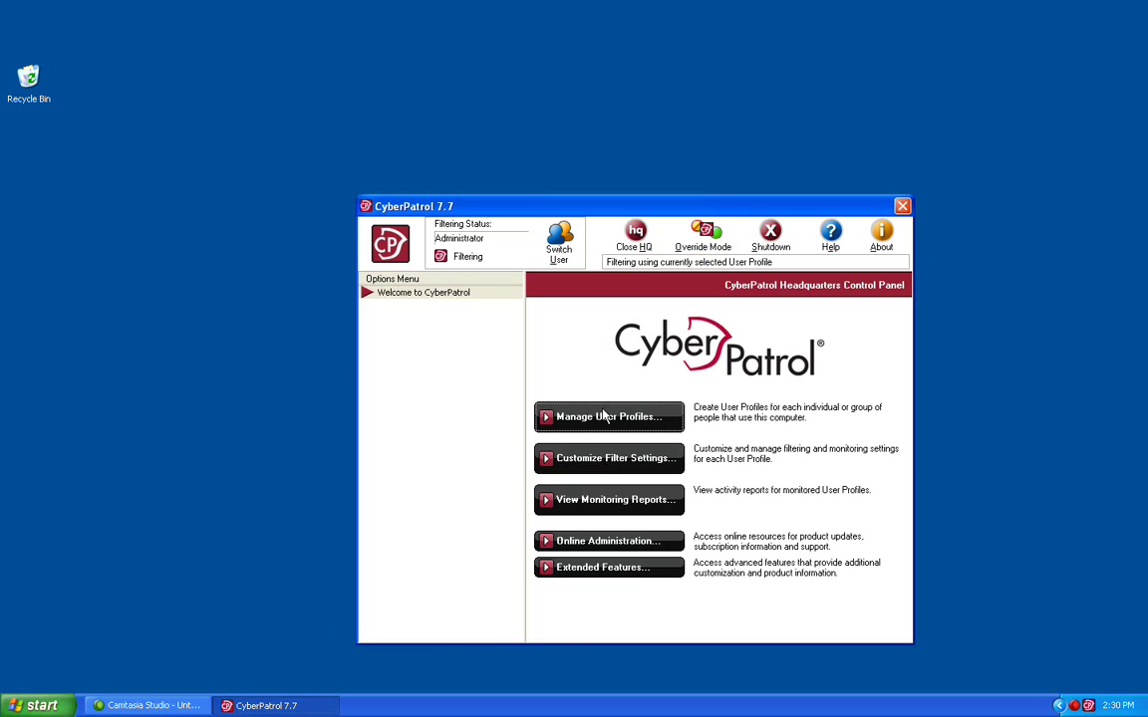
{"action": "left_click", "coordinate": [601, 460]}
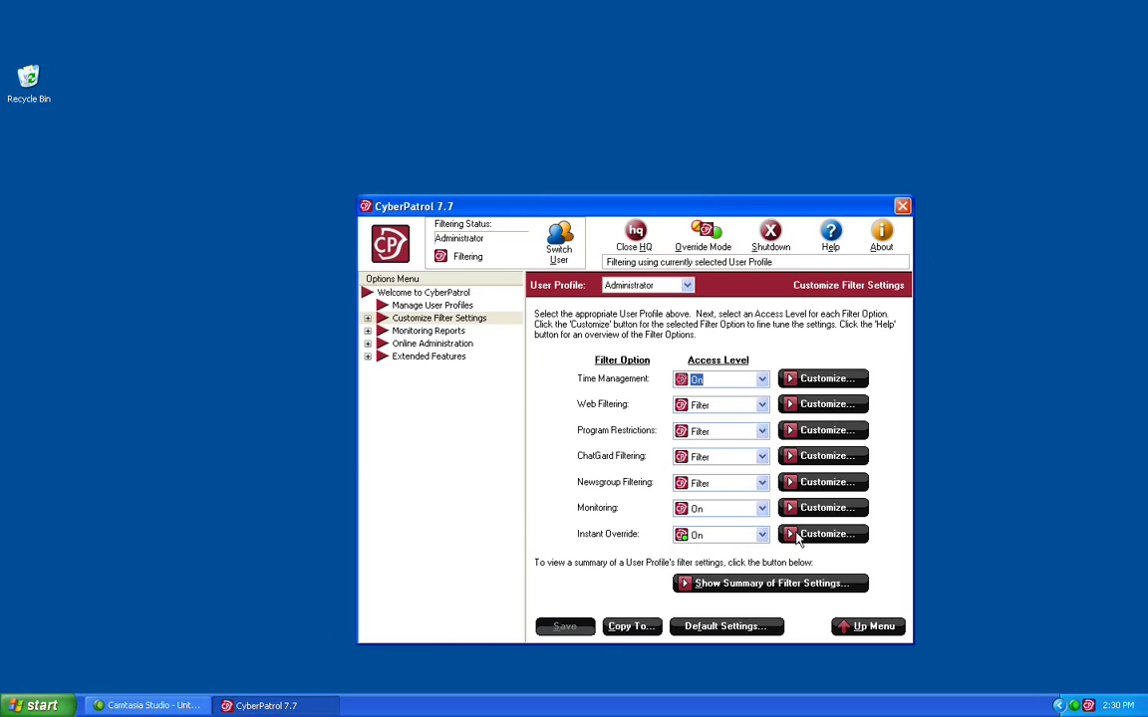
{"action": "left_click", "coordinate": [796, 537]}
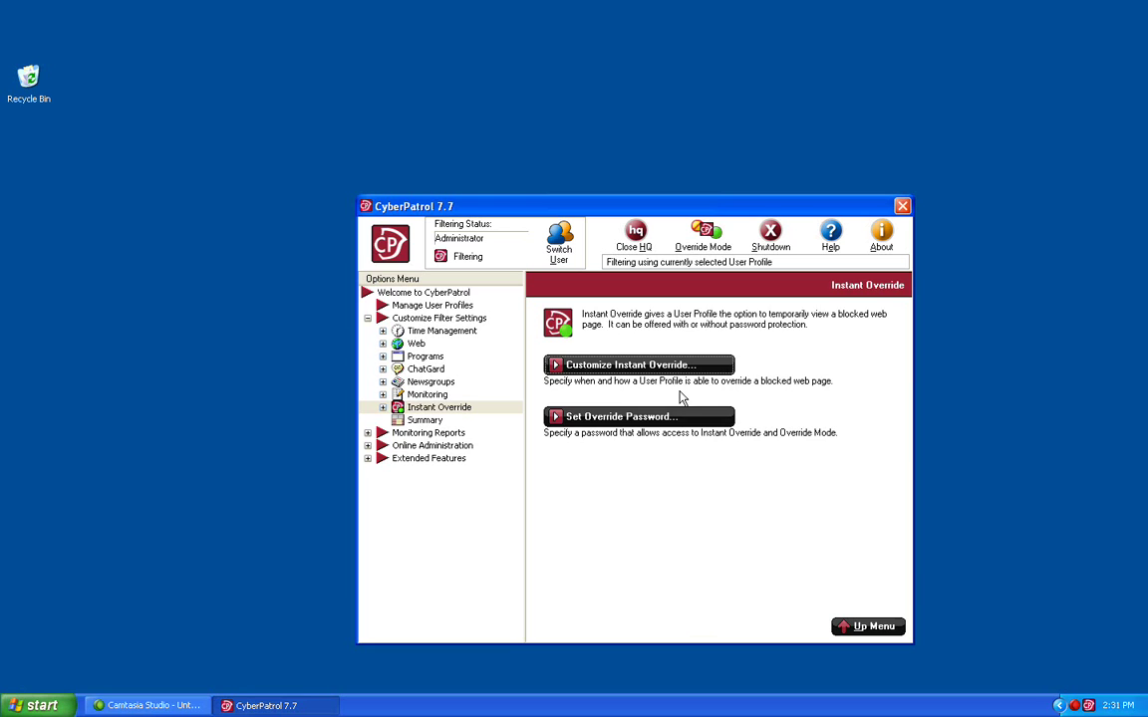
Open detailed Instant Override settings for the Administrator profile and show the web filtering override choices.
{"action": "left_click", "coordinate": [606, 364]}
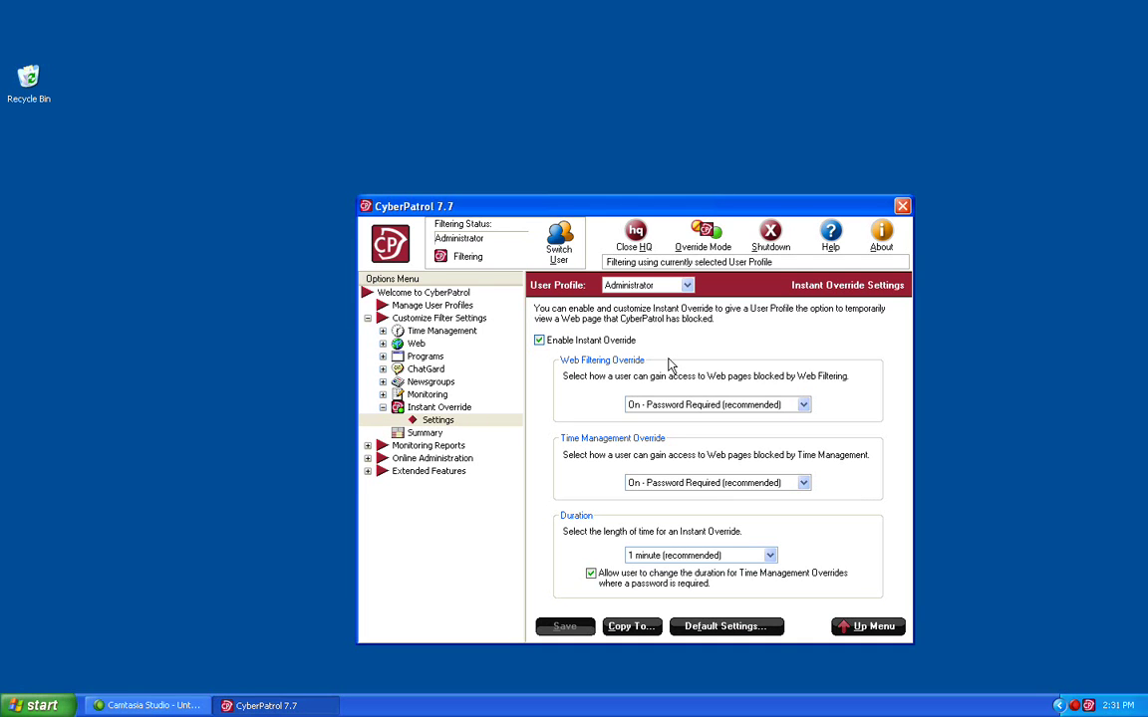
{"action": "left_click", "coordinate": [685, 286]}
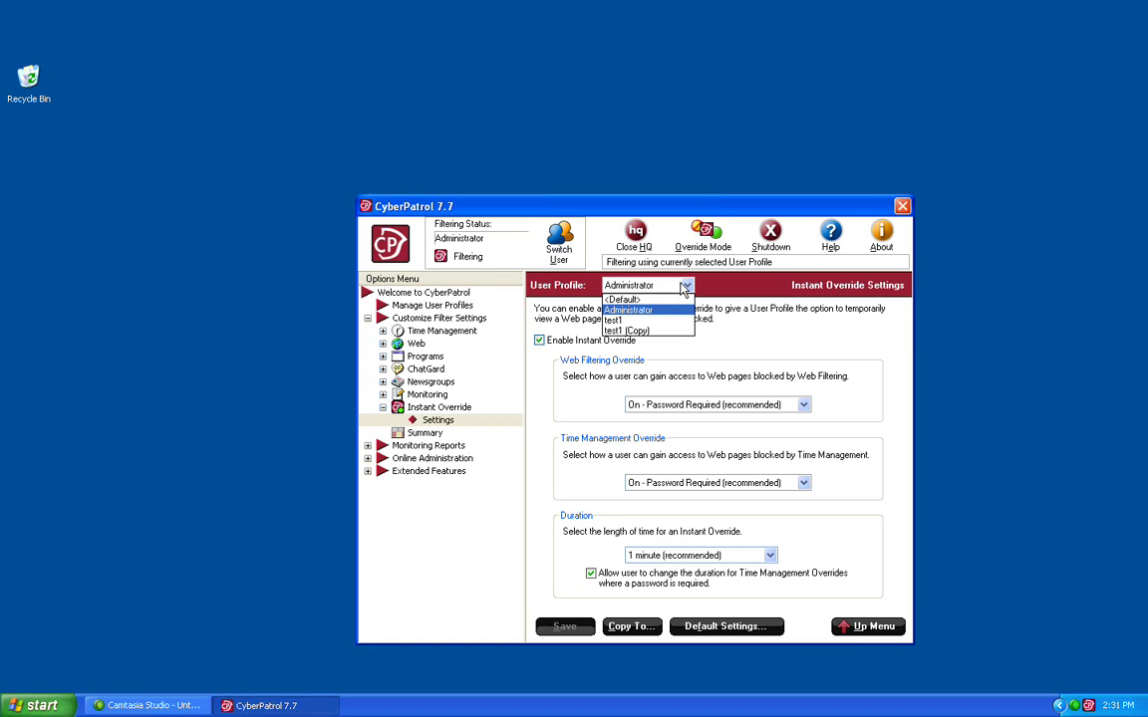
{"action": "left_click", "coordinate": [653, 310]}
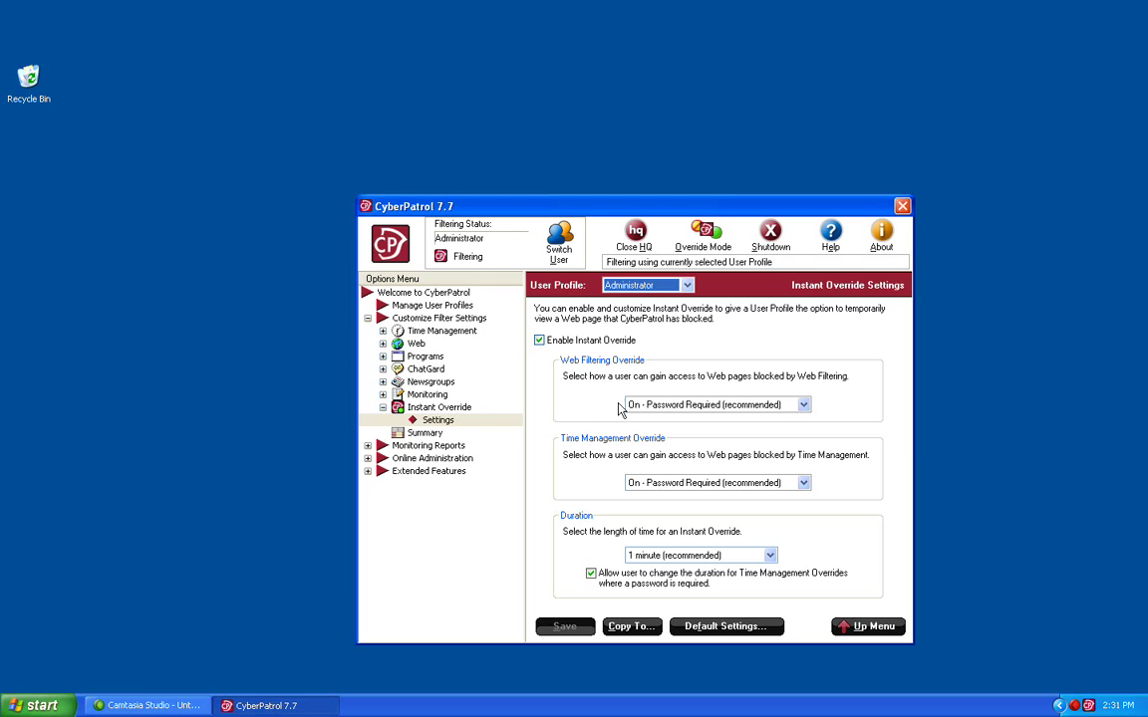
{"action": "left_click", "coordinate": [803, 405]}
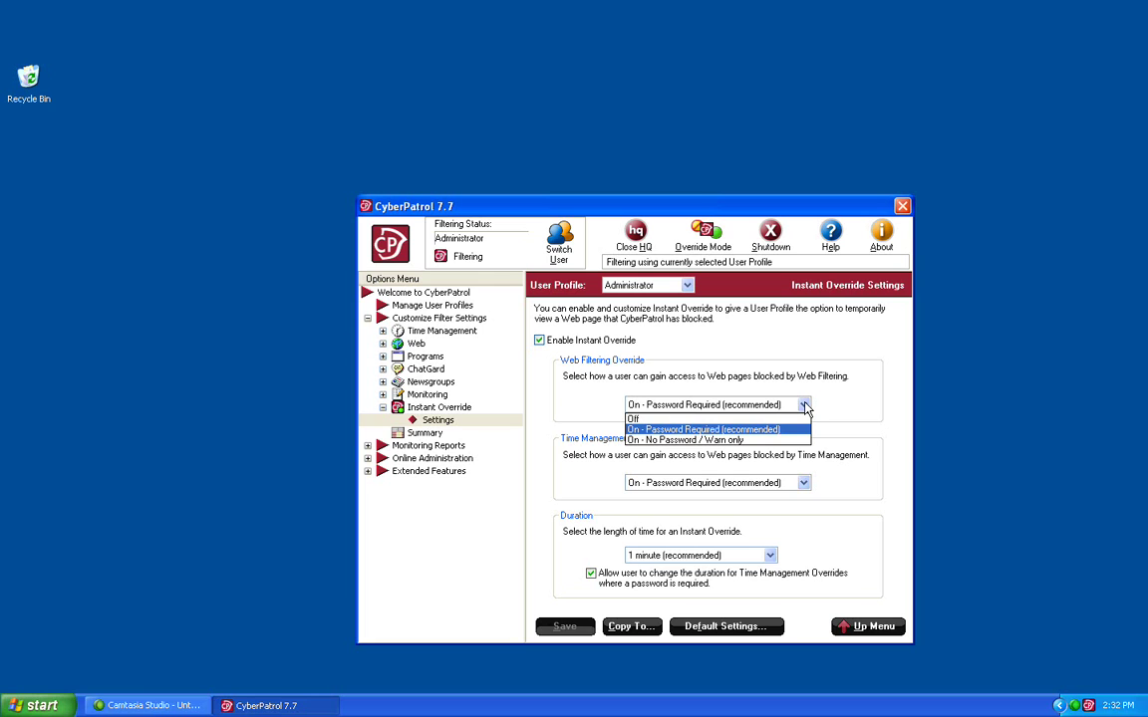
{"action": "left_click", "coordinate": [805, 406]}
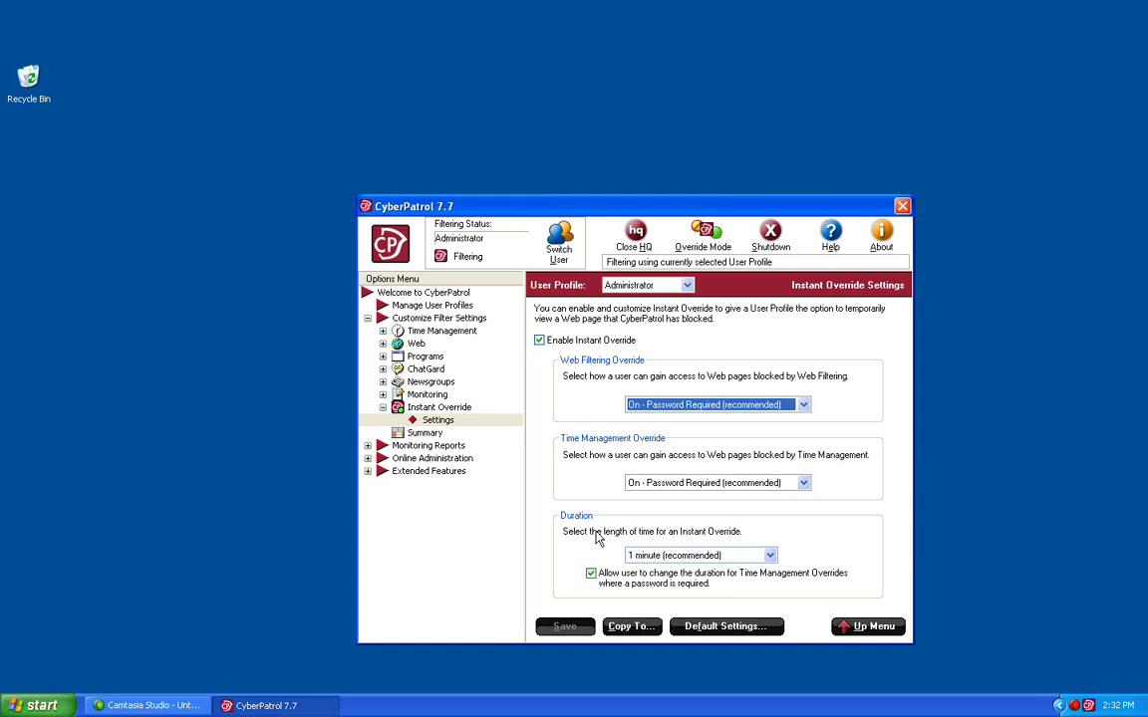
{"action": "left_click", "coordinate": [687, 555]}
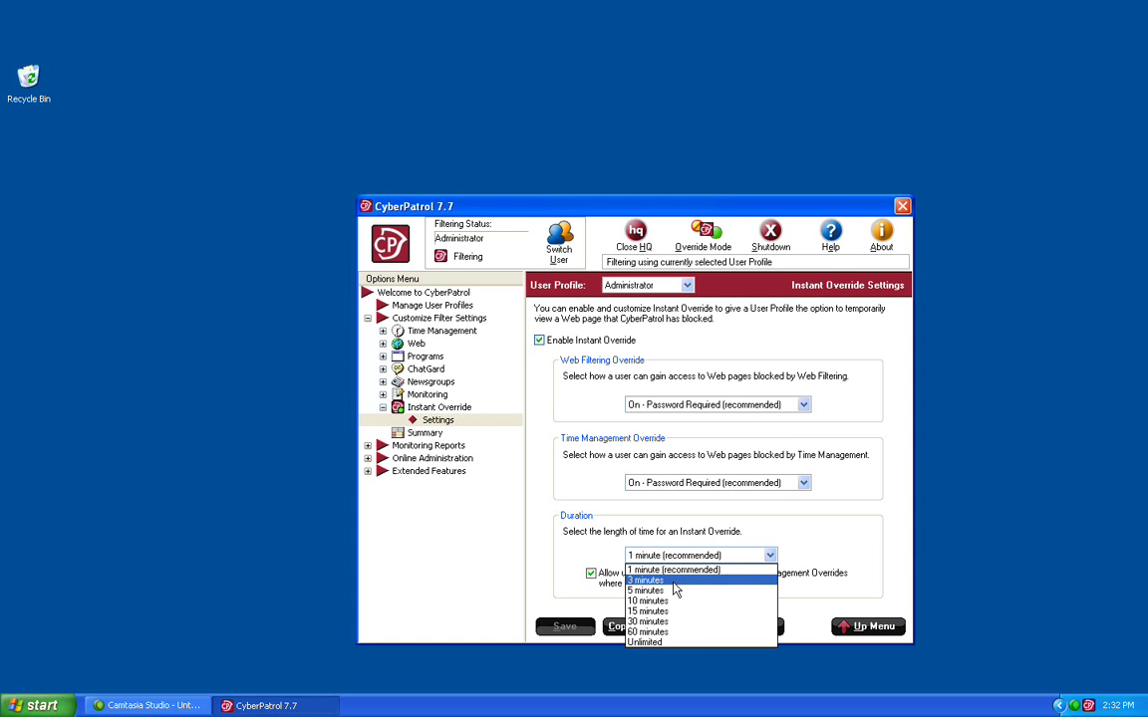
{"action": "left_click", "coordinate": [546, 548]}
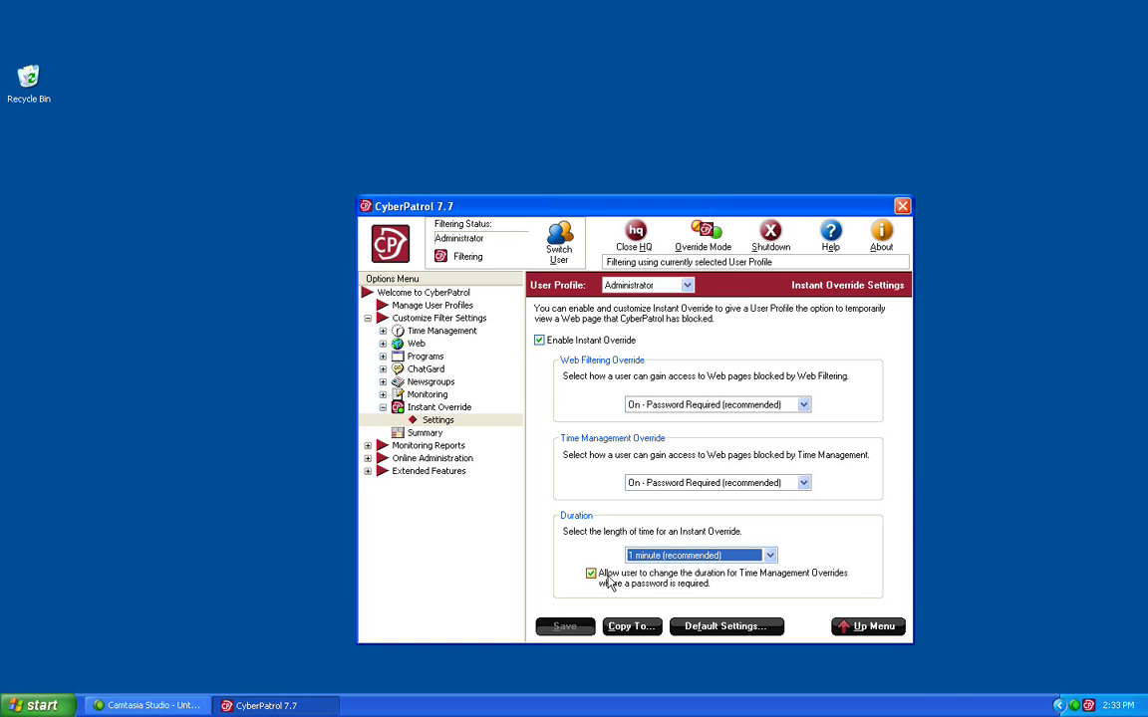
Set the Instant Override duration to 5 minutes and save the settings.
{"action": "left_click", "coordinate": [697, 555]}
{"action": "left_click", "coordinate": [687, 580]}
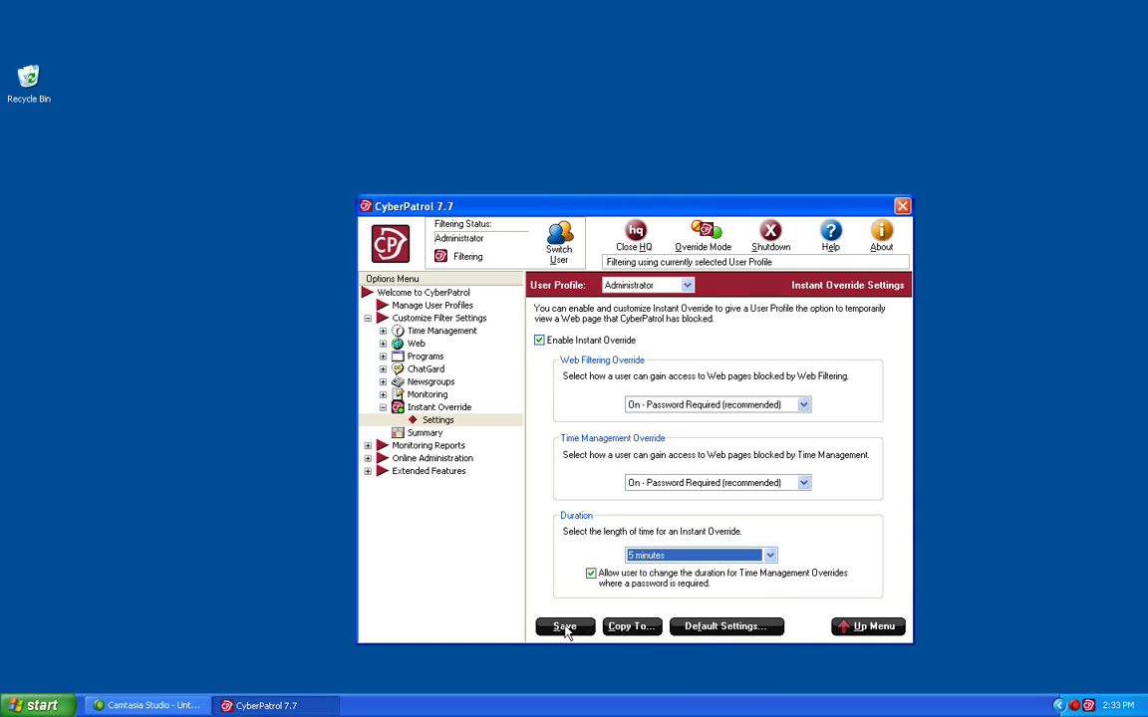
{"action": "left_click", "coordinate": [565, 626]}
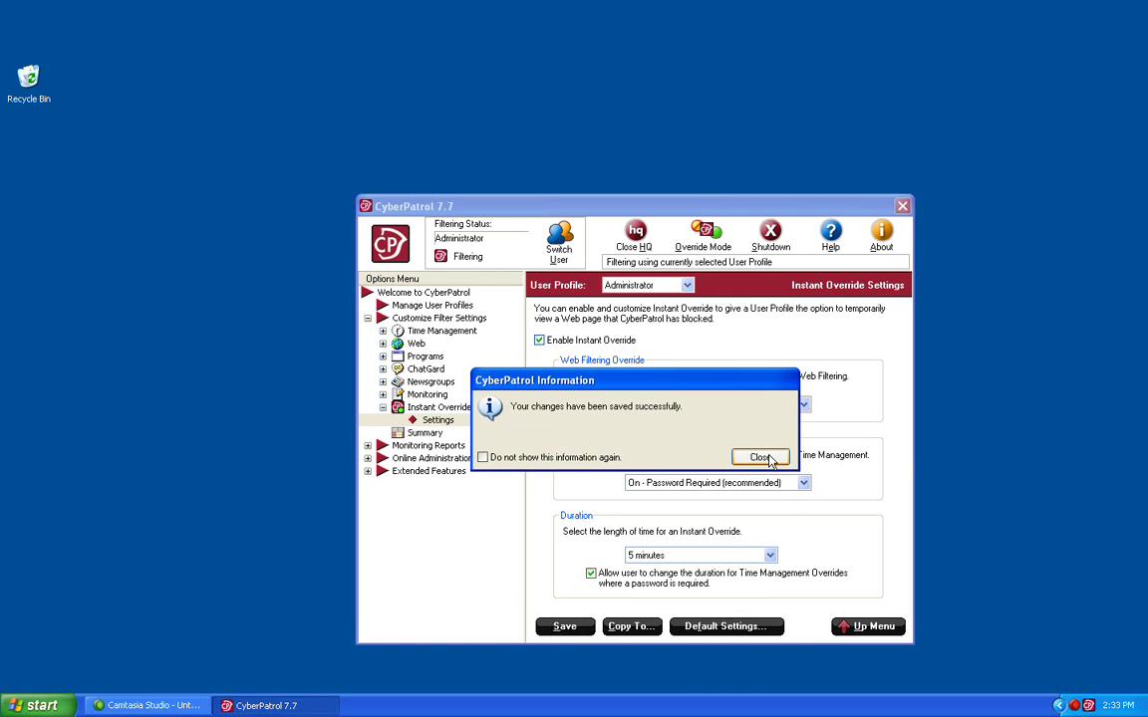
{"action": "left_click", "coordinate": [759, 457]}
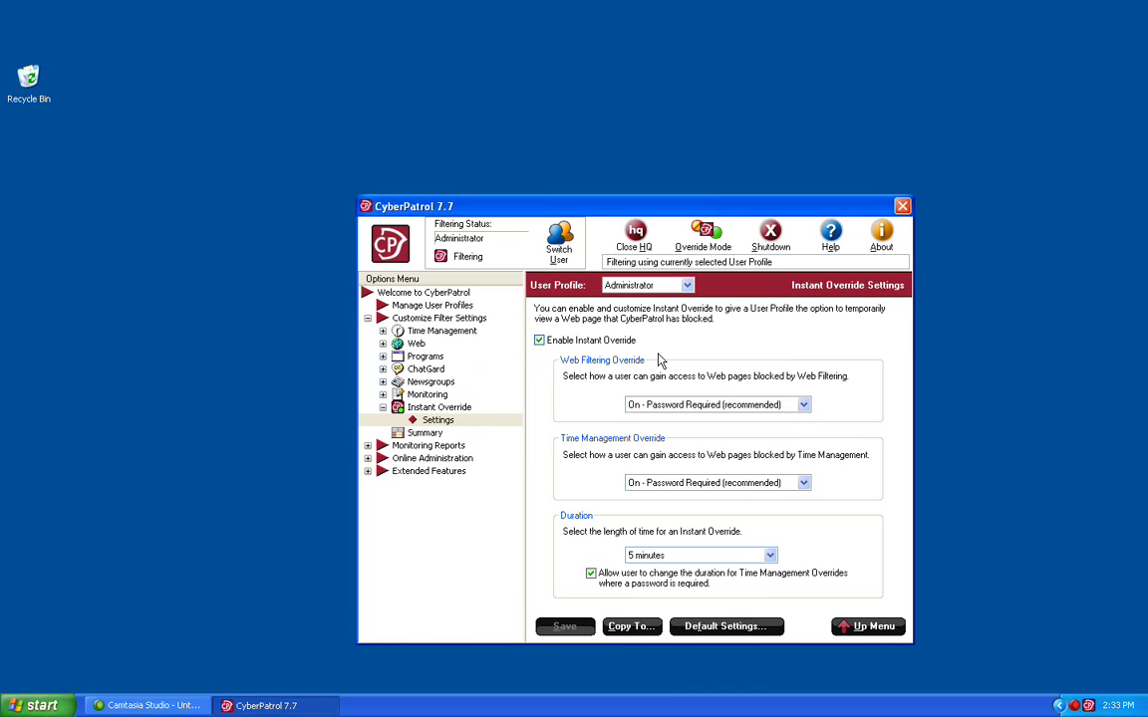
Copy the Instant Override settings to the test1 (Copy) profile.
{"action": "left_click", "coordinate": [627, 630]}
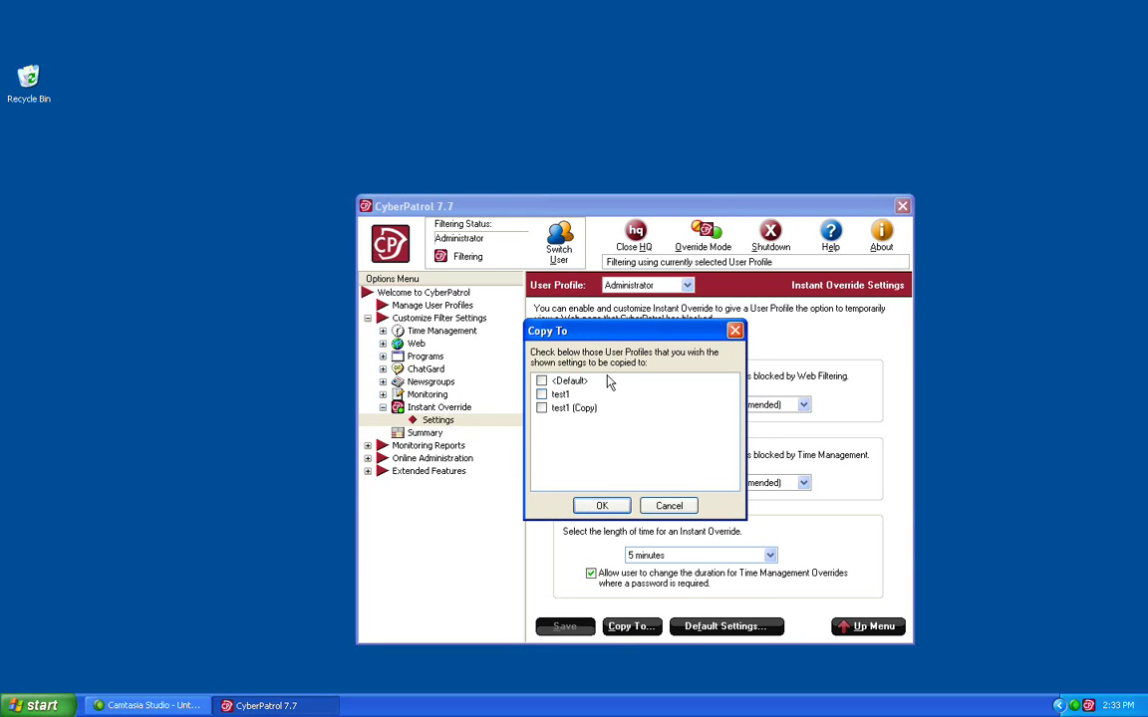
{"action": "left_click", "coordinate": [541, 407]}
{"action": "left_click", "coordinate": [598, 506]}
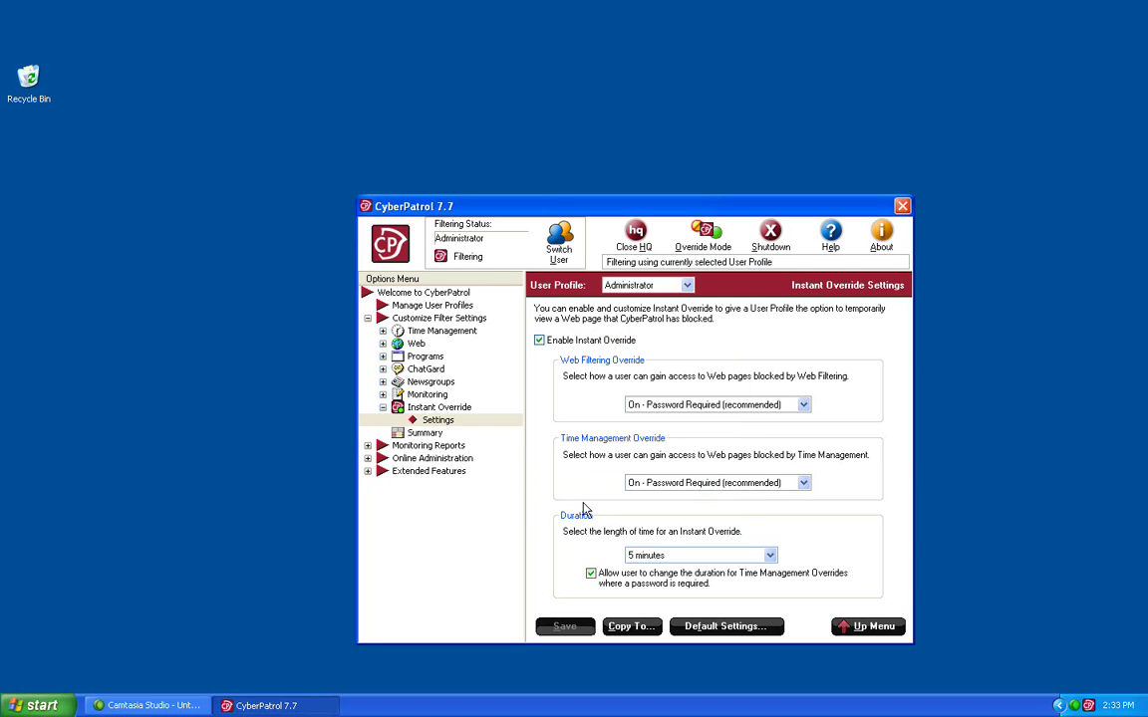
Go back to the Instant Override overview and open the Change Passwords page.
{"action": "left_click", "coordinate": [441, 408]}
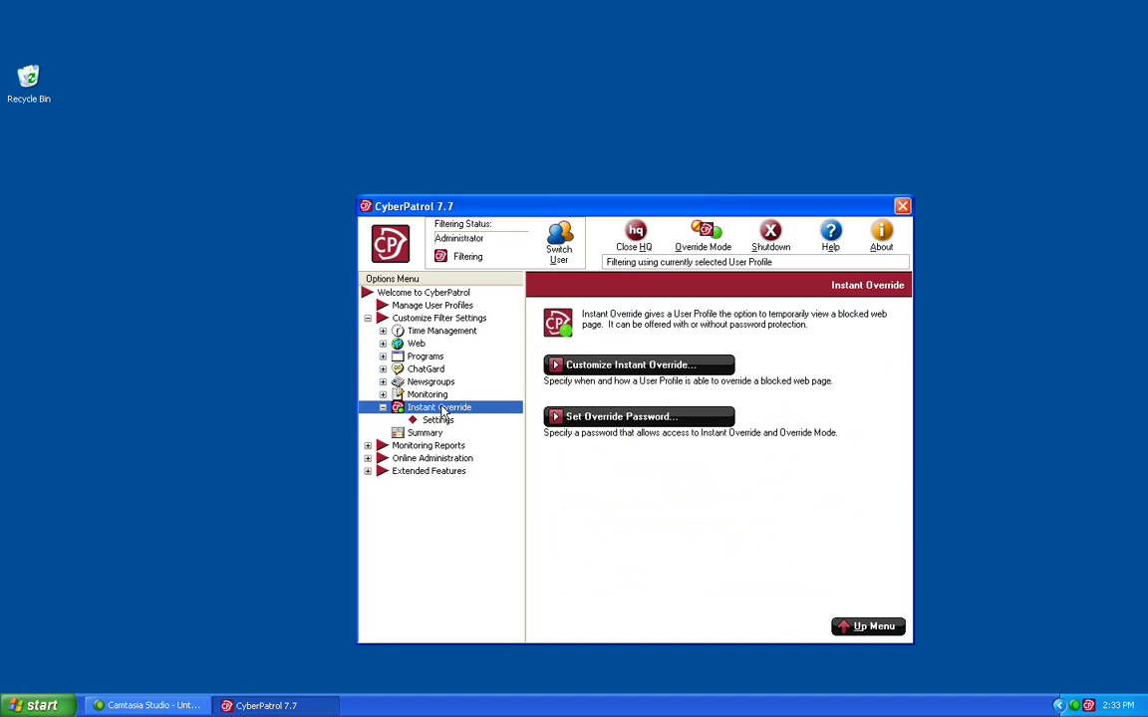
{"action": "left_click", "coordinate": [616, 418]}
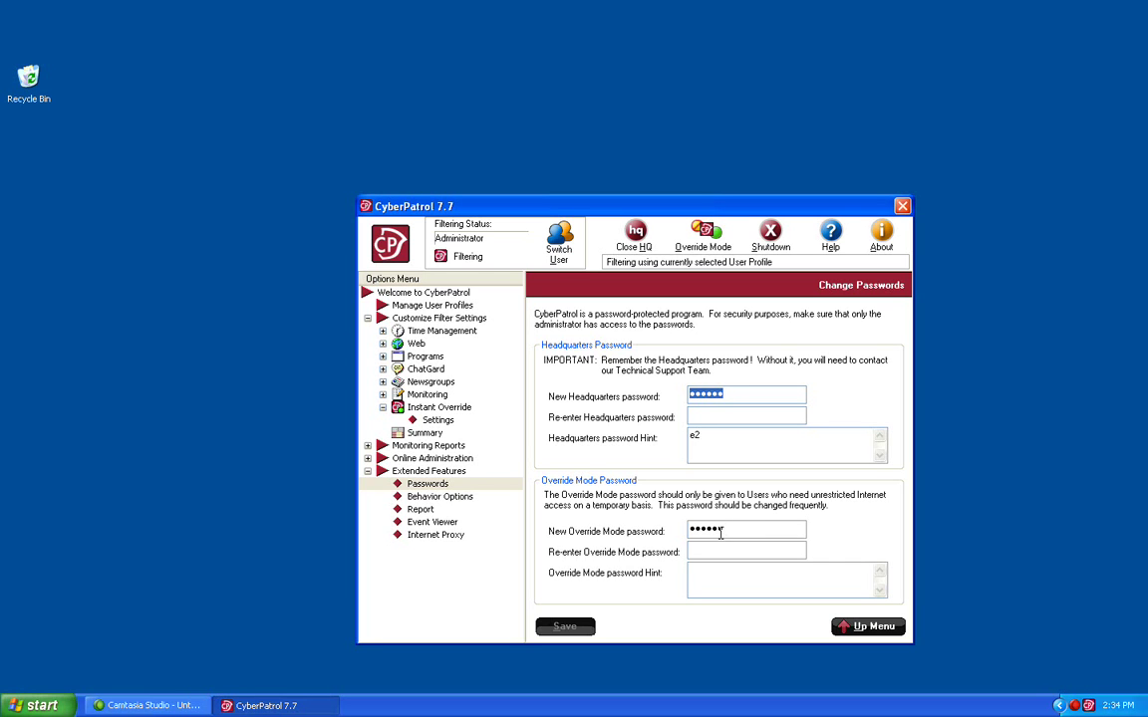
Enter and confirm a new Override Mode password with hint 'test', then save it.
{"action": "left_click_drag", "start_coordinate": [724, 529], "coordinate": [665, 535]}
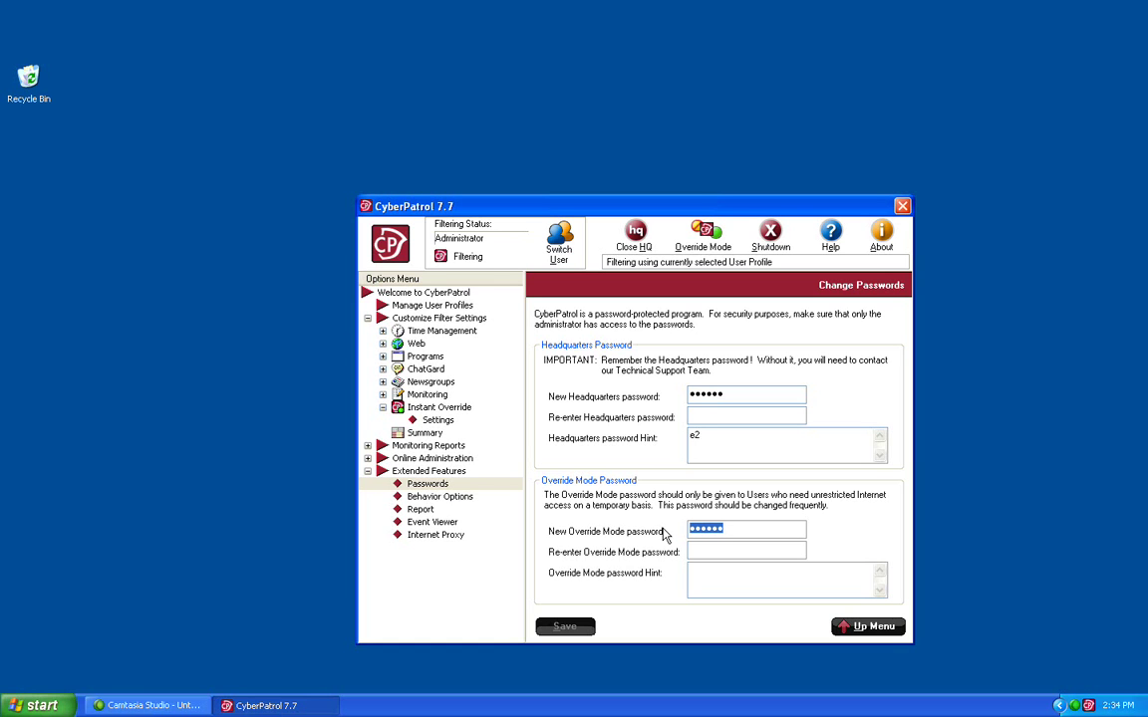
{"action": "key", "text": "Tab"}
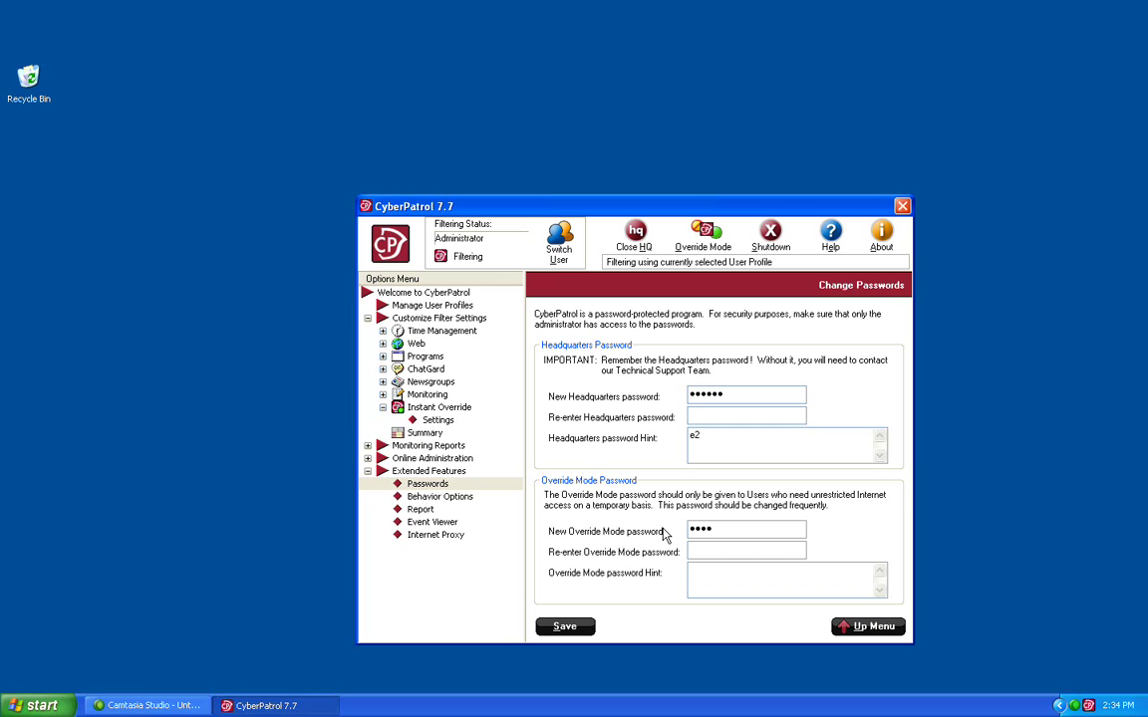
{"action": "key", "text": "Tab"}
{"action": "left_click", "coordinate": [564, 628]}
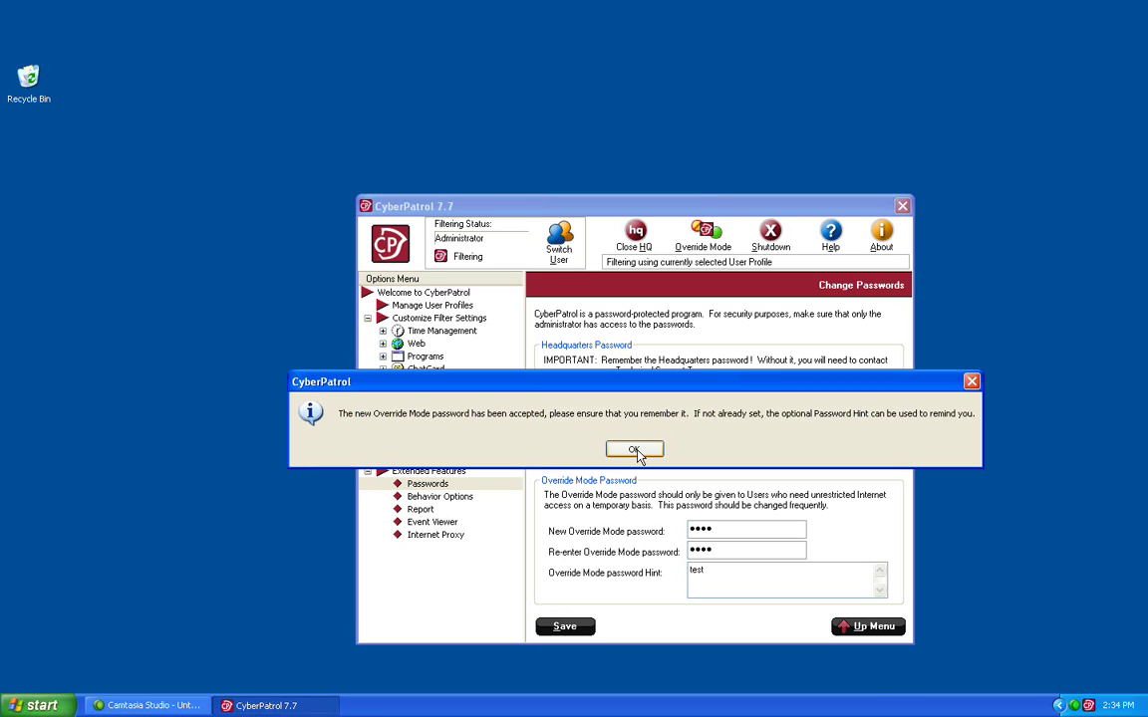
{"action": "left_click", "coordinate": [636, 451]}
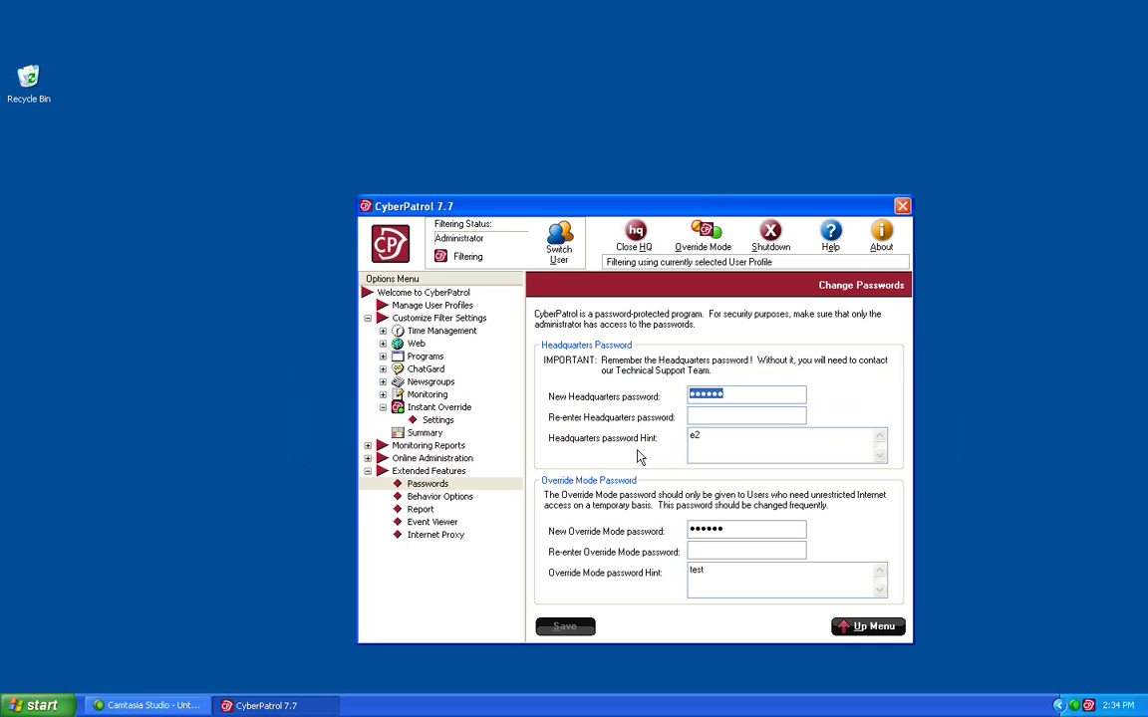